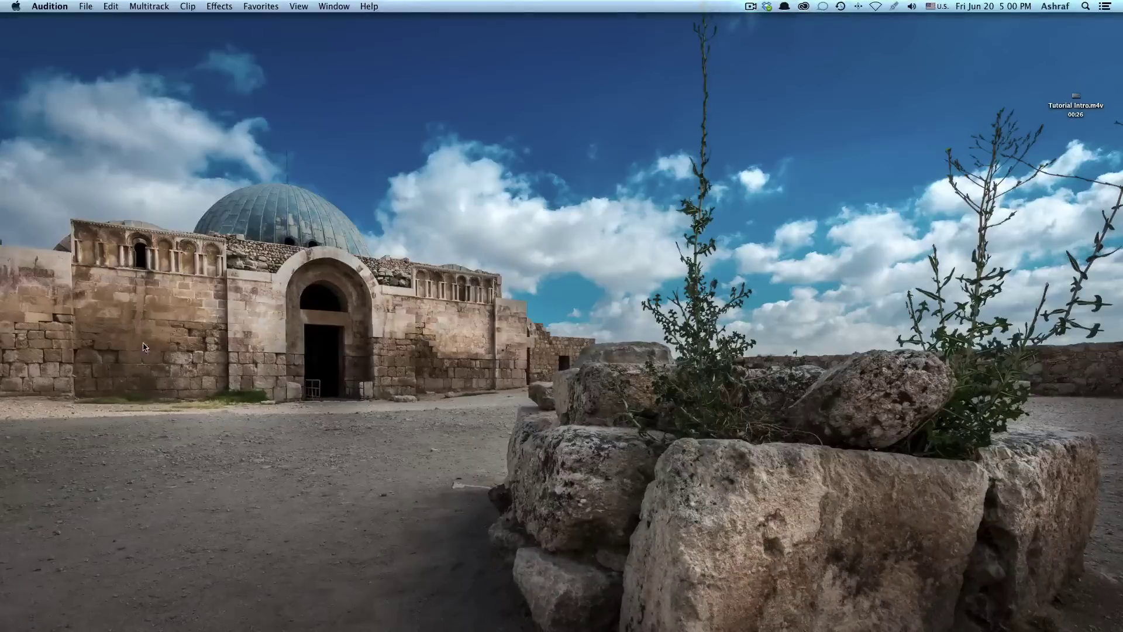
- Switch to Adobe Photoshop CC 2014 and reposition its window on the desktop
mouse_move(4, 400)
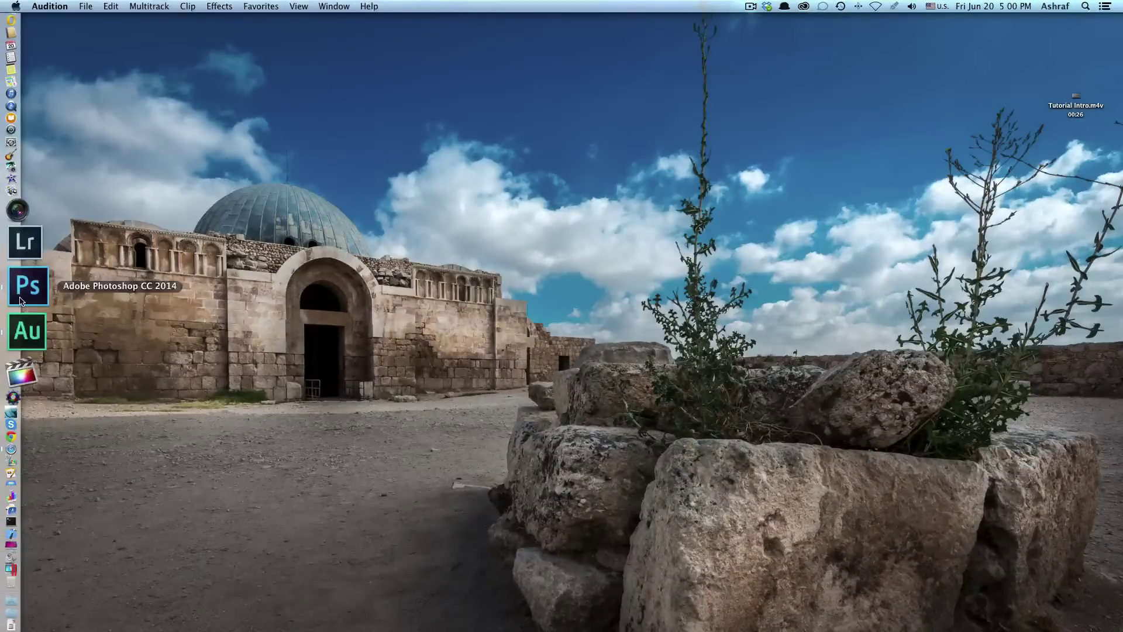
left_click(17, 285)
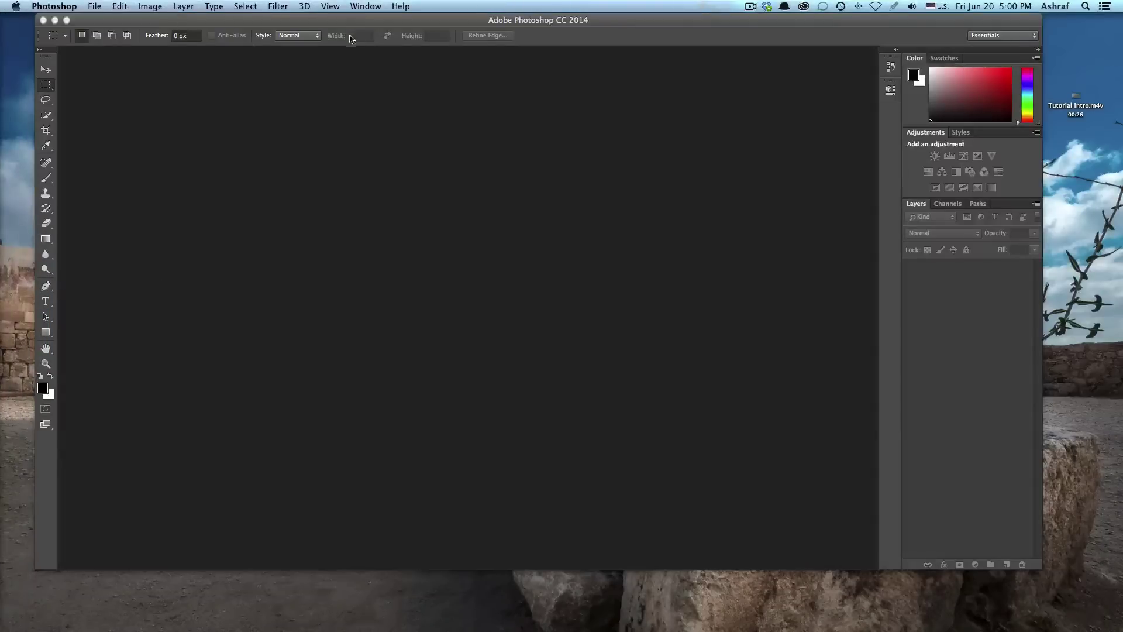
left_click_drag(346, 22, 391, 9)
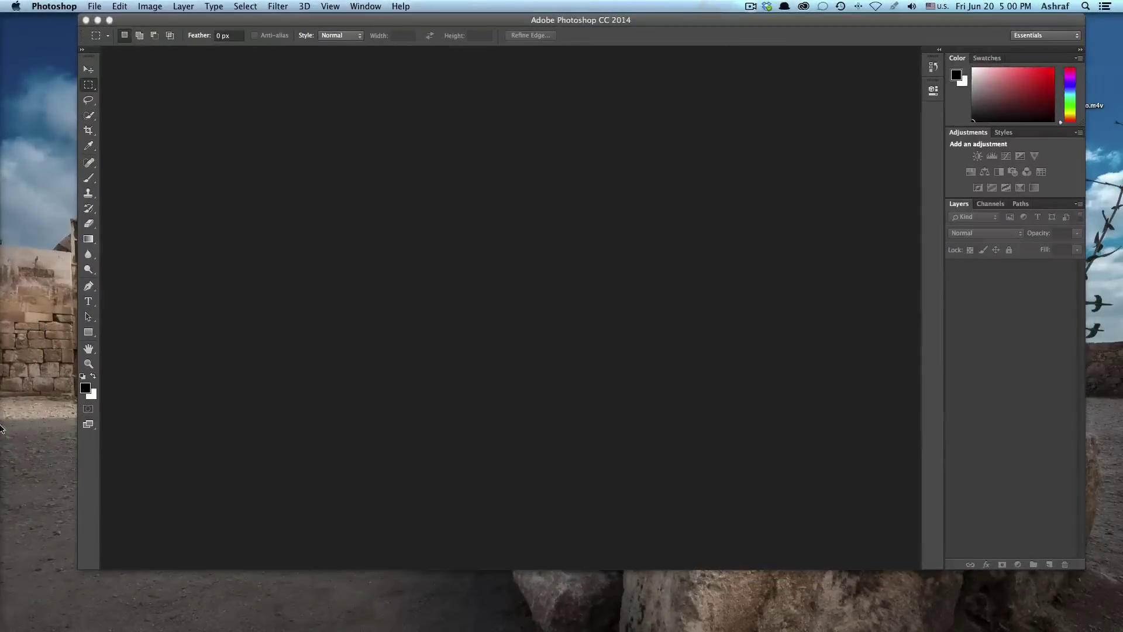
- Open the lantern photo dsc_0198.jpg in Photoshop and dismiss the 3D features notice
mouse_move(17, 553)
left_click(33, 594)
left_click(670, 329)
left_click_drag(763, 282, 366, 284)
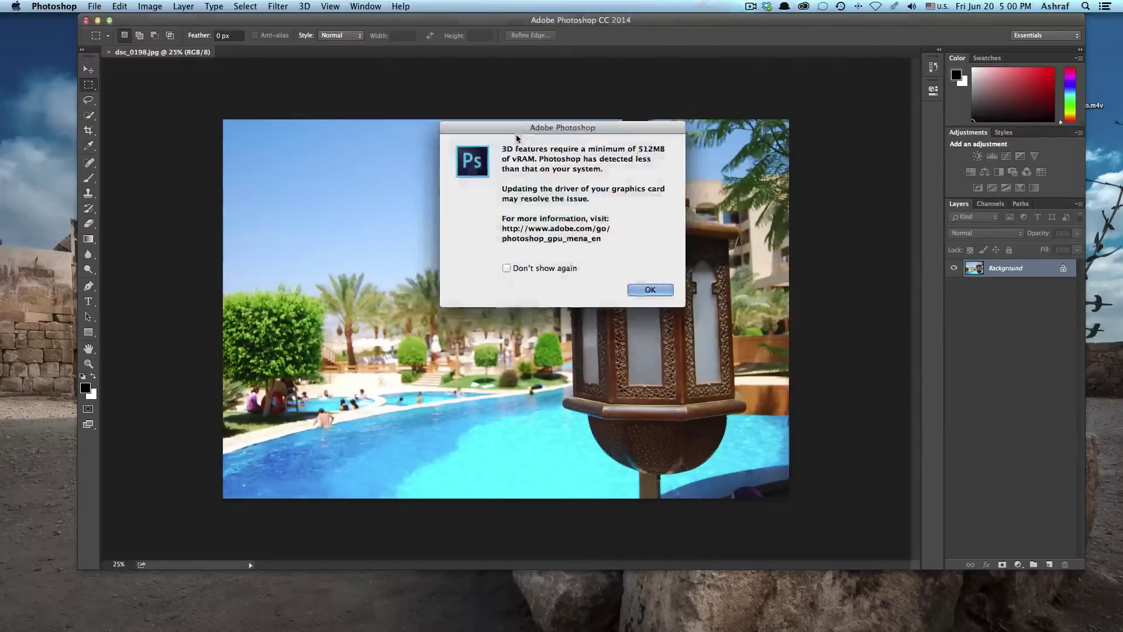
left_click(652, 288)
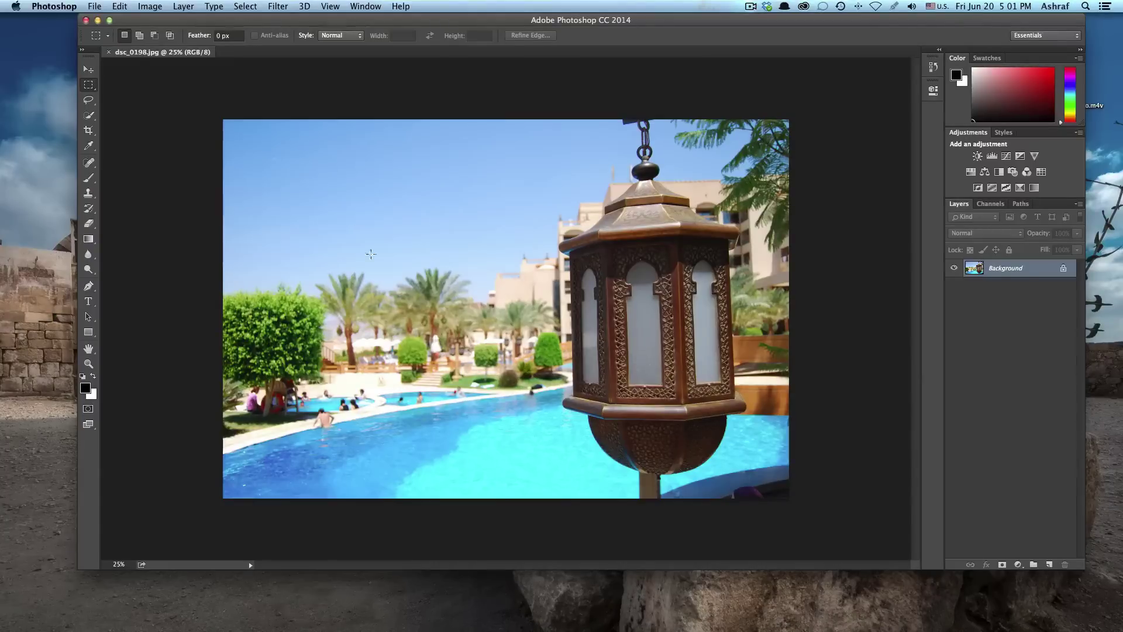
- Start a Focus Area selection on the photo and set its in-focus range to 2.25
left_click(246, 8)
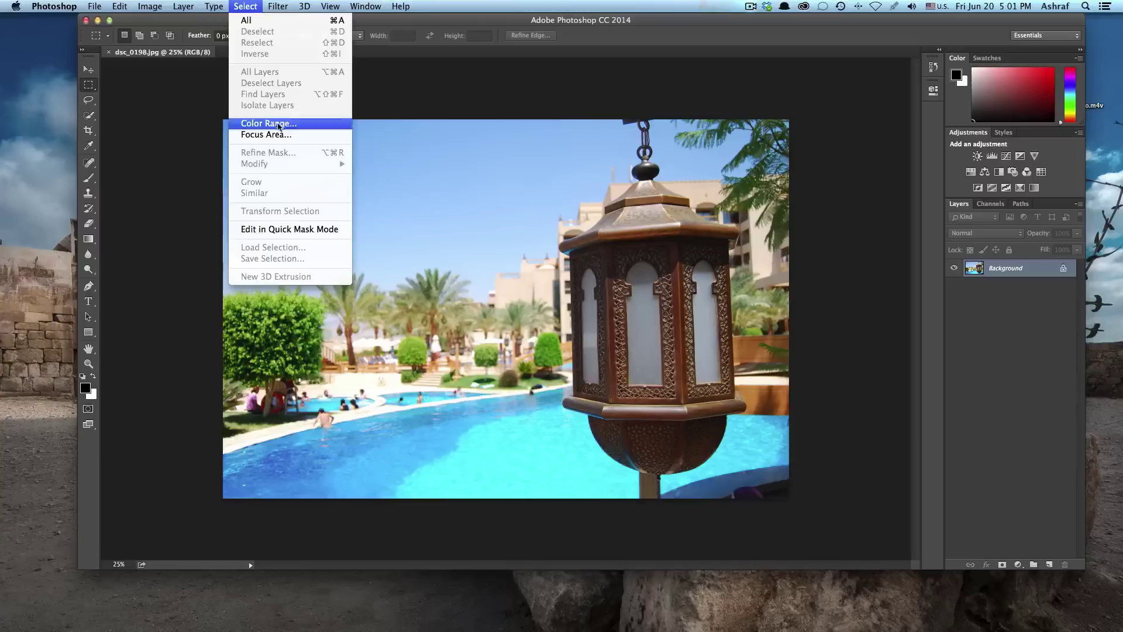
left_click(267, 134)
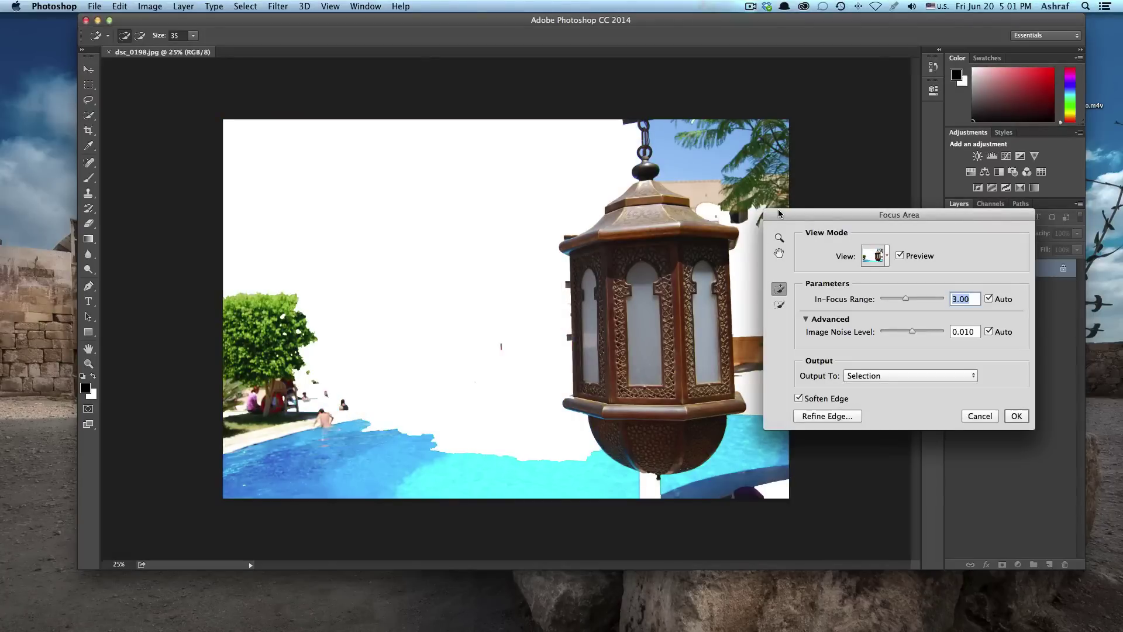
left_click_drag(778, 214, 850, 216)
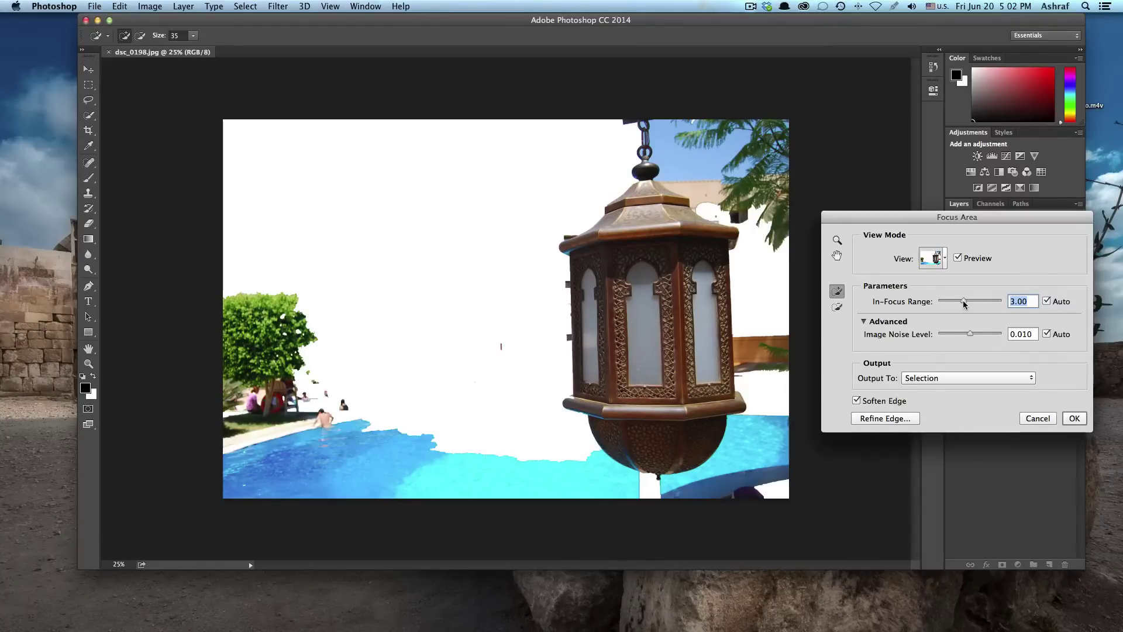
left_click_drag(964, 302, 960, 302)
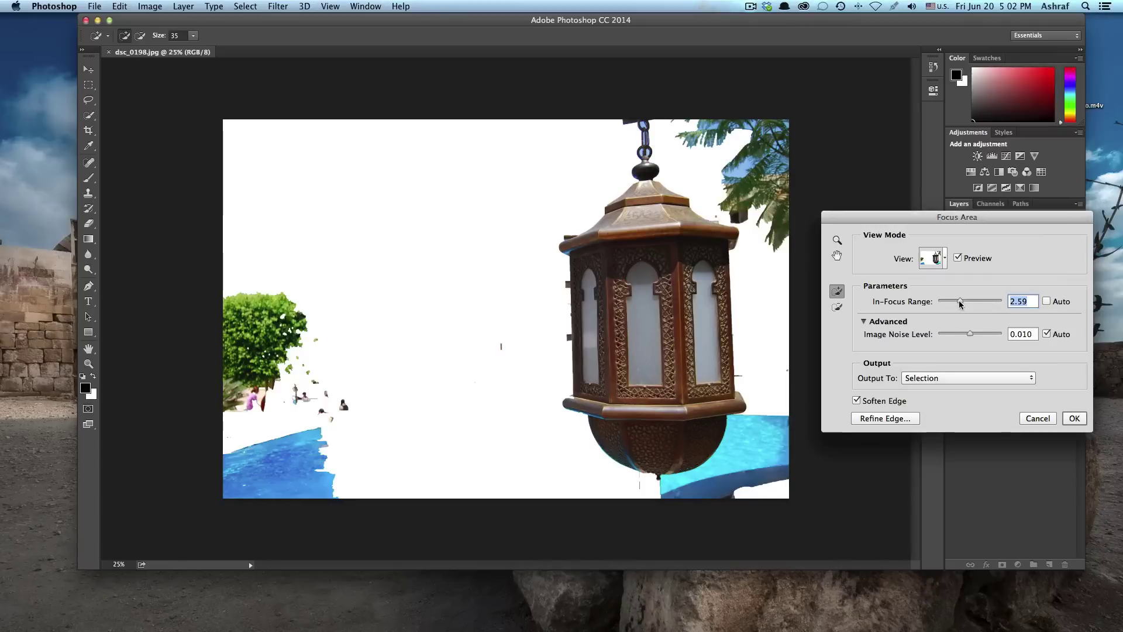
left_click_drag(960, 303, 958, 303)
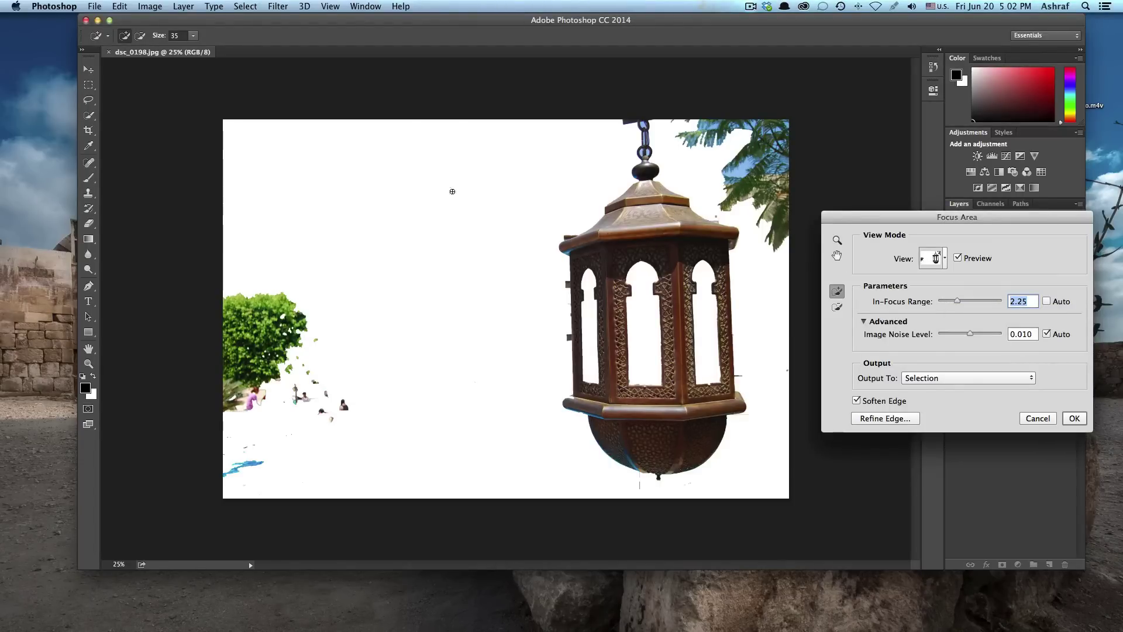
- Enlarge the brush to 175 and subtract the tree, people, pool remnants and palm leaves from the focus selection
key("bracketright")
key("bracketright")
key("bracketright")
key("bracketright")
key("bracketright")
key("bracketright")
key("bracketright")
key("bracketright")
key("alt")
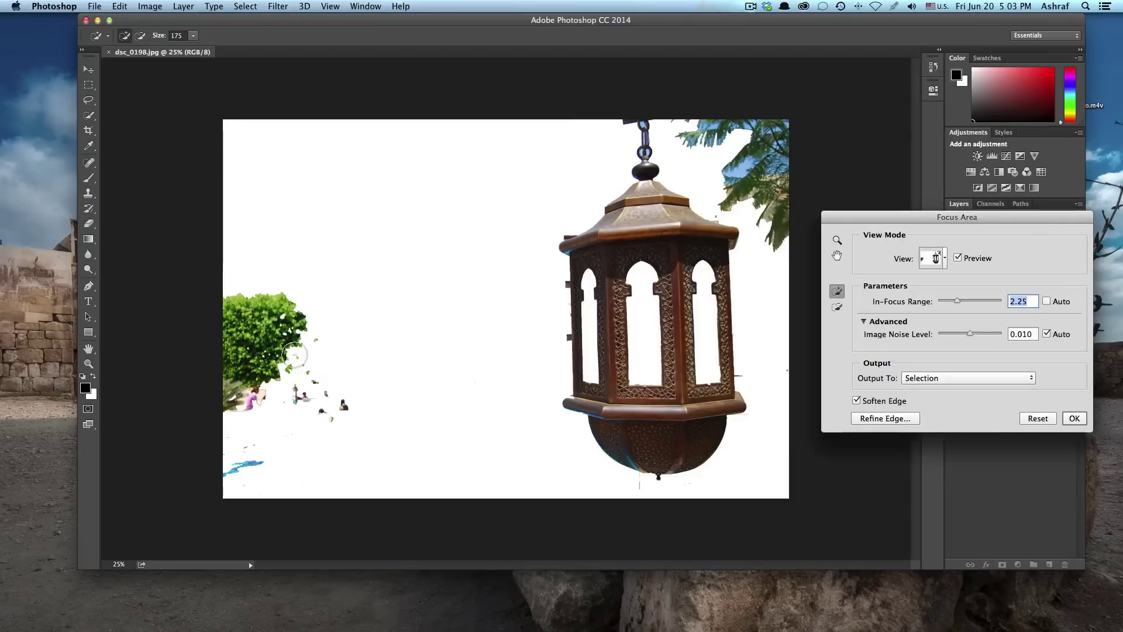
mouse_move(289, 306)
left_mouse_down()
mouse_move(232, 299)
mouse_move(294, 293)
mouse_move(352, 414)
mouse_move(305, 378)
mouse_move(354, 440)
mouse_move(273, 380)
mouse_move(308, 321)
mouse_move(235, 321)
mouse_move(221, 346)
mouse_move(219, 316)
mouse_move(231, 417)
mouse_move(258, 411)
mouse_move(253, 389)
mouse_move(240, 388)
mouse_move(247, 398)
mouse_move(255, 341)
mouse_move(244, 335)
mouse_move(283, 347)
mouse_move(251, 362)
mouse_move(282, 345)
mouse_move(273, 338)
mouse_move(297, 386)
mouse_move(298, 369)
mouse_move(261, 452)
mouse_move(233, 456)
mouse_move(247, 463)
mouse_move(217, 476)
mouse_move(248, 482)
mouse_move(219, 413)
mouse_move(305, 435)
left_mouse_up()
key("super+z")
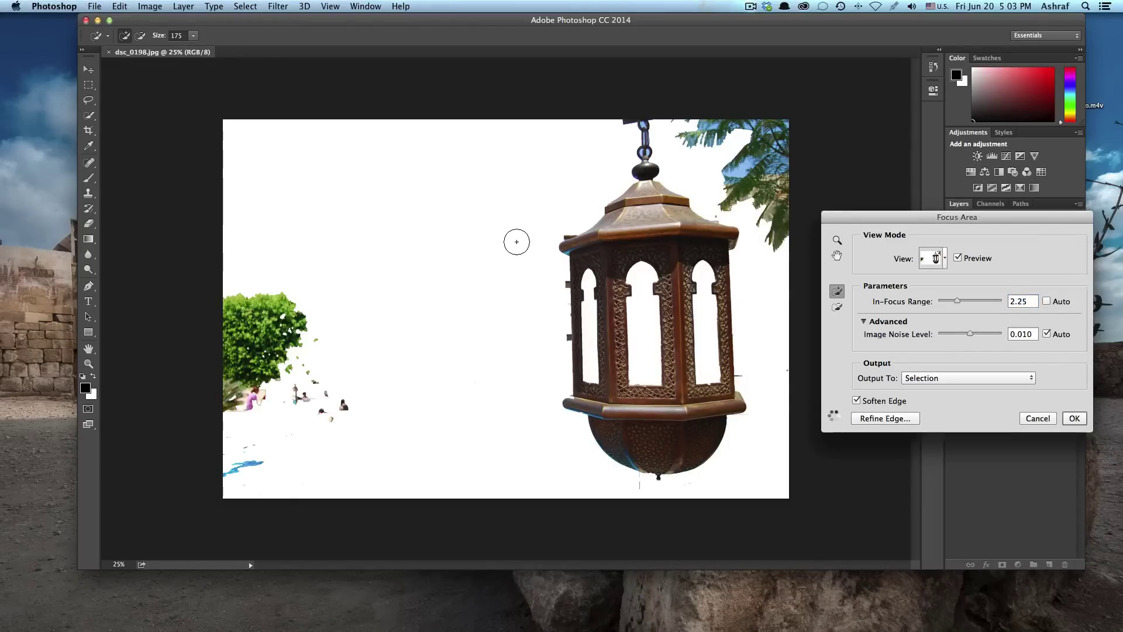
mouse_move(778, 234)
left_mouse_down()
mouse_move(733, 212)
mouse_move(685, 156)
mouse_move(680, 121)
mouse_move(772, 120)
mouse_move(793, 147)
mouse_move(792, 214)
mouse_move(736, 184)
mouse_move(737, 169)
mouse_move(747, 197)
mouse_move(698, 138)
mouse_move(773, 146)
mouse_move(777, 176)
mouse_move(751, 149)
mouse_move(749, 159)
mouse_move(777, 198)
left_mouse_up()
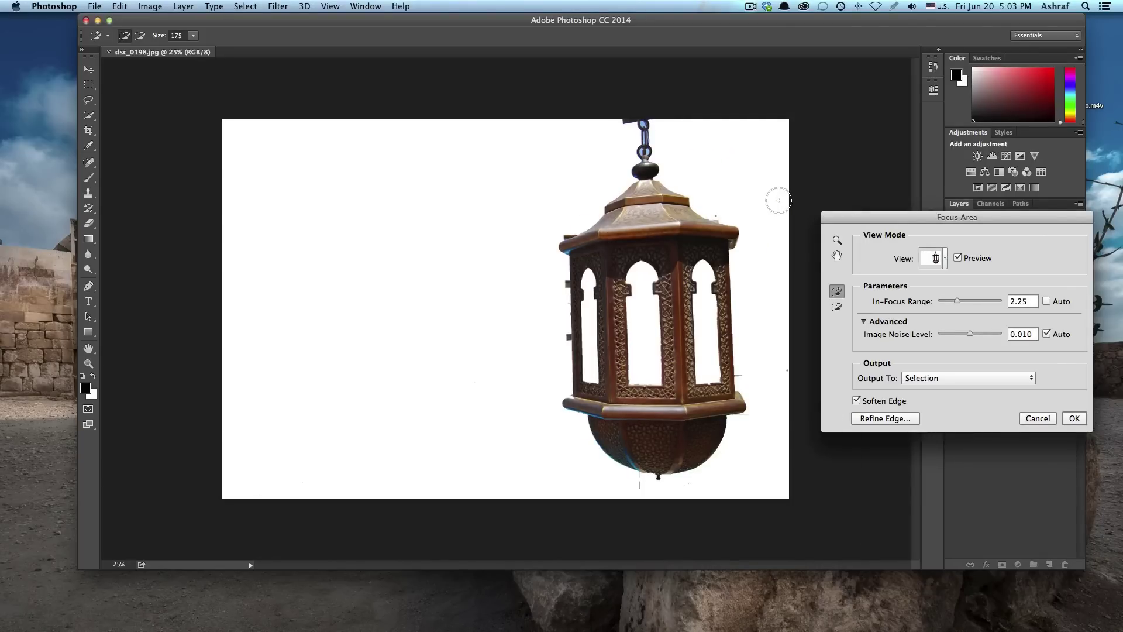
- At 100% zoom, use a brush of size 25 to subtract the leftover building fragment along the right slope of the lantern's roof
key("ctrl+alt+0")
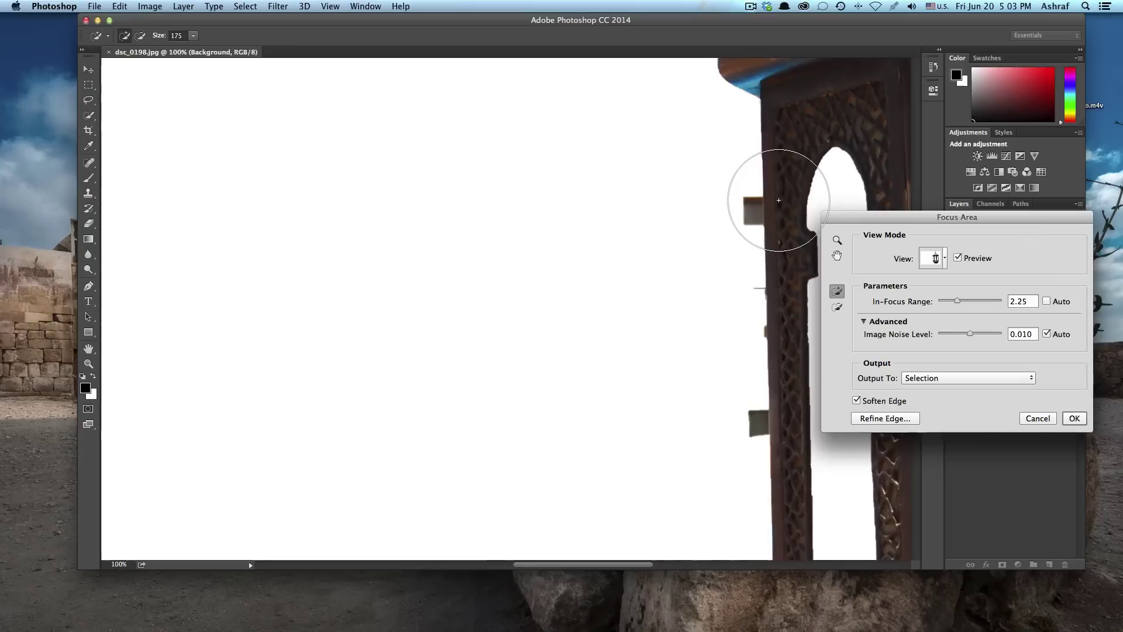
scroll(779, 200, "up", 15)
scroll(779, 200, "right", 5)
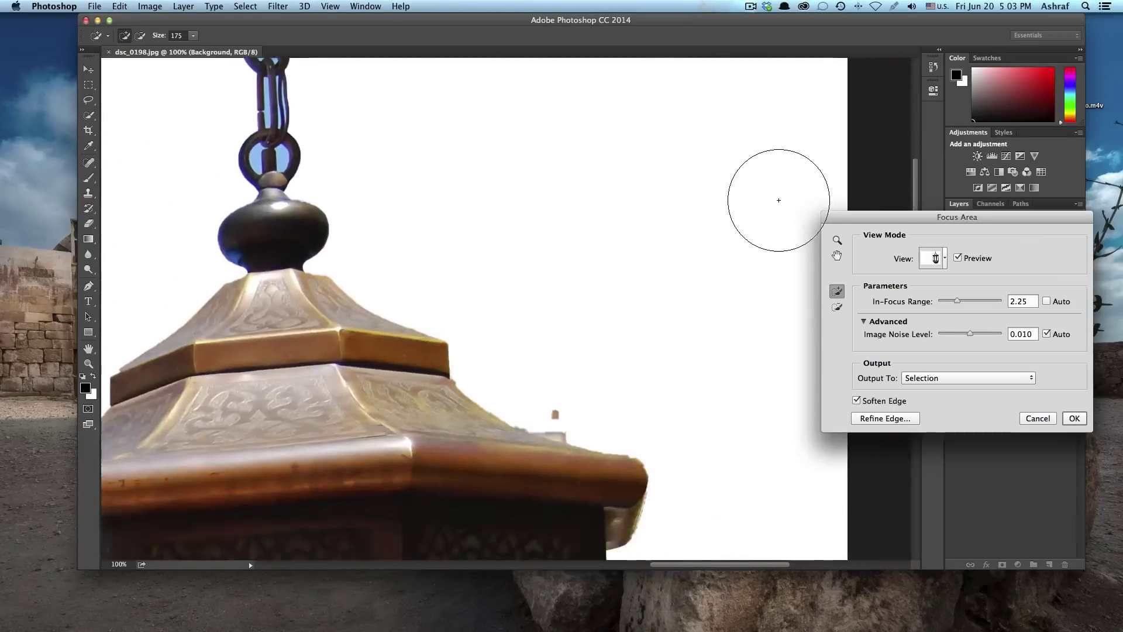
scroll(778, 200, "down", 5)
scroll(779, 200, "right", 2)
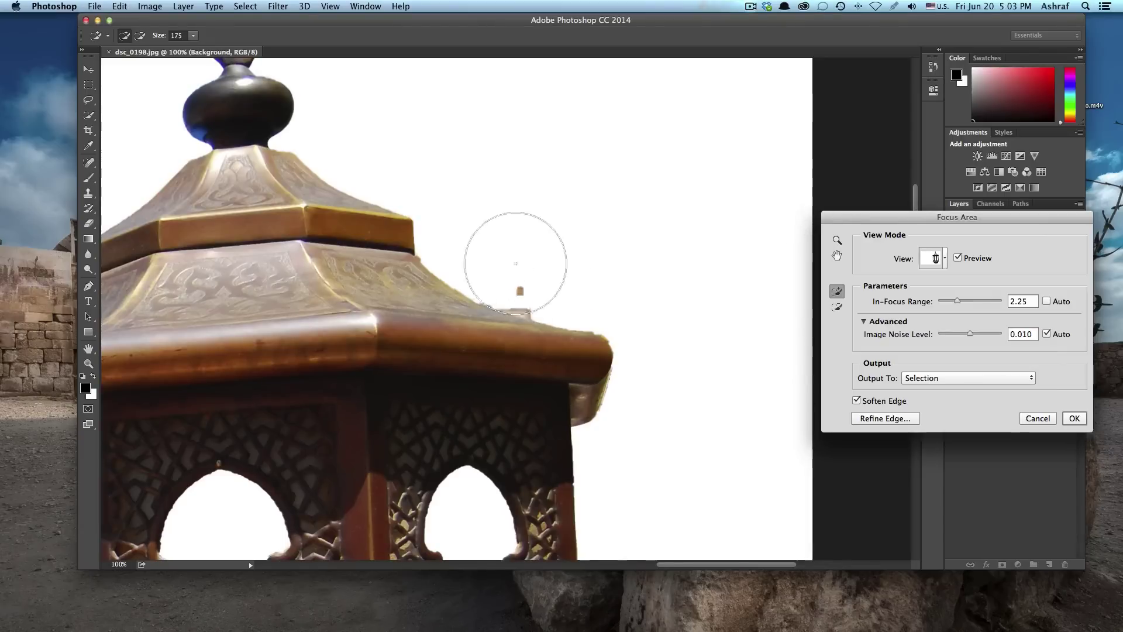
key("bracketleft")
key("bracketleft")
key("bracketleft")
key("bracketleft")
key("bracketleft")
key("bracketleft")
key("bracketleft")
key("bracketleft")
key("bracketleft")
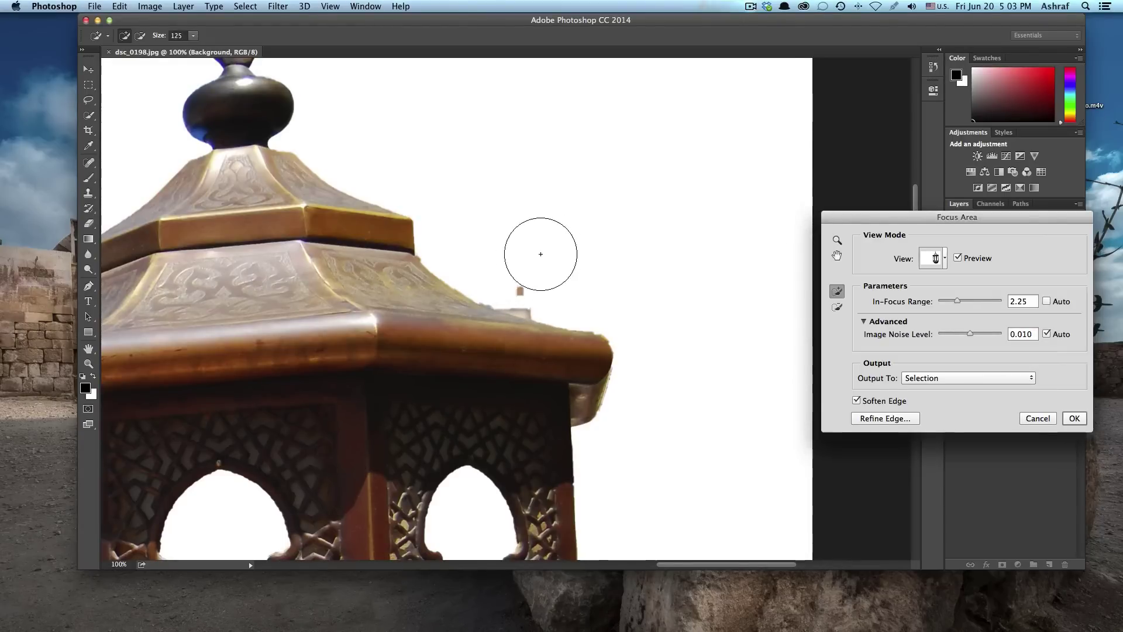
key("bracketleft")
key("bracketleft")
key("bracketleft")
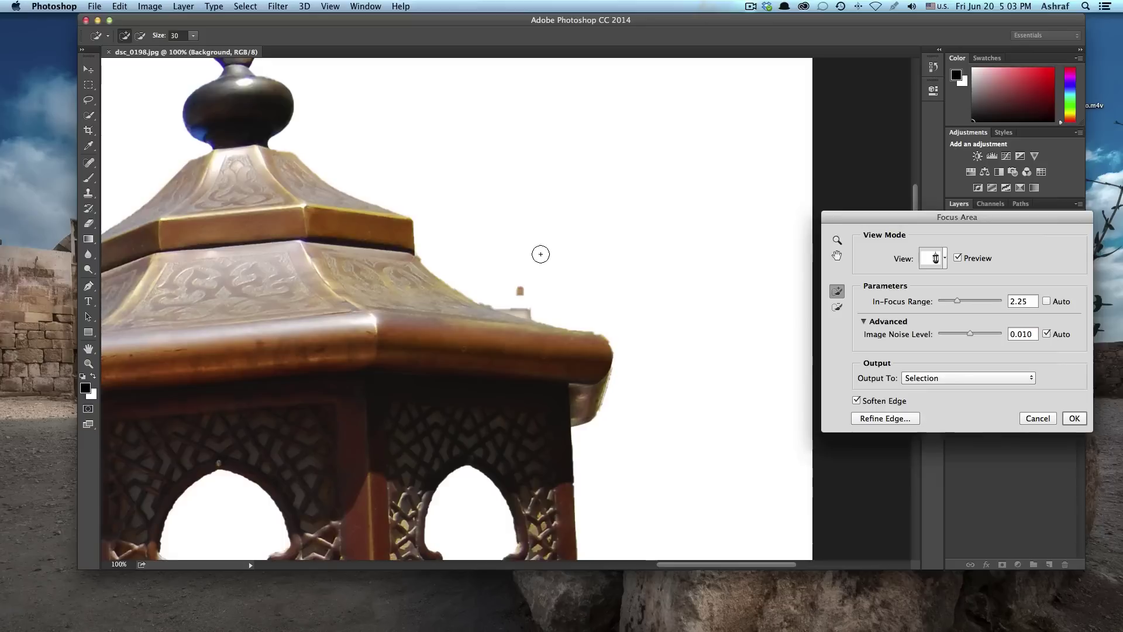
left_click(520, 291)
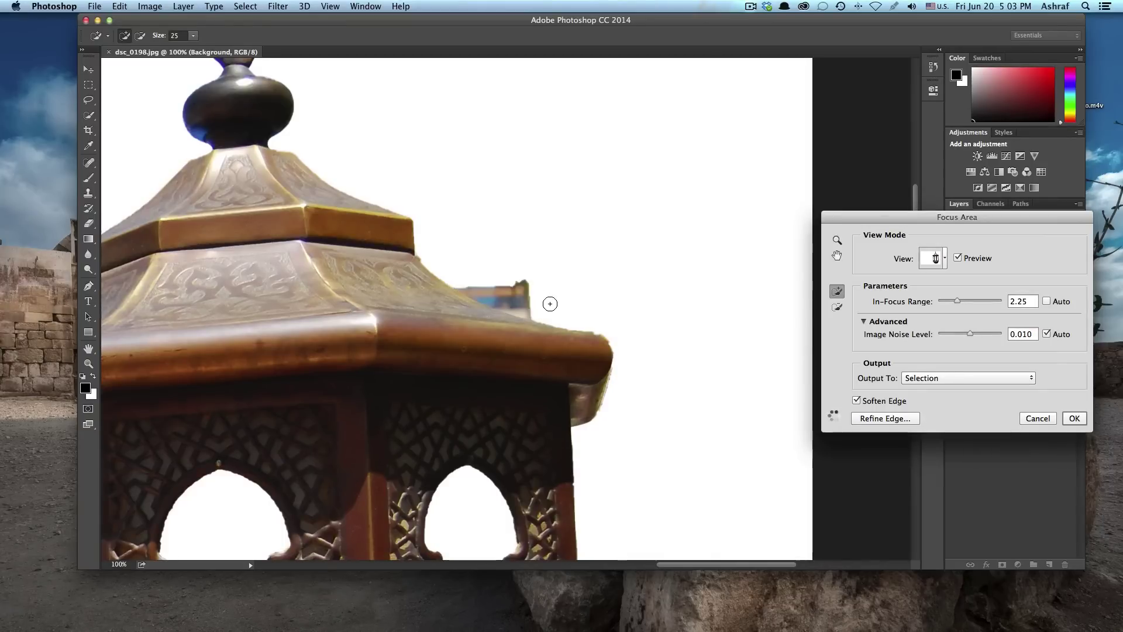
left_click(519, 301)
key("alt")
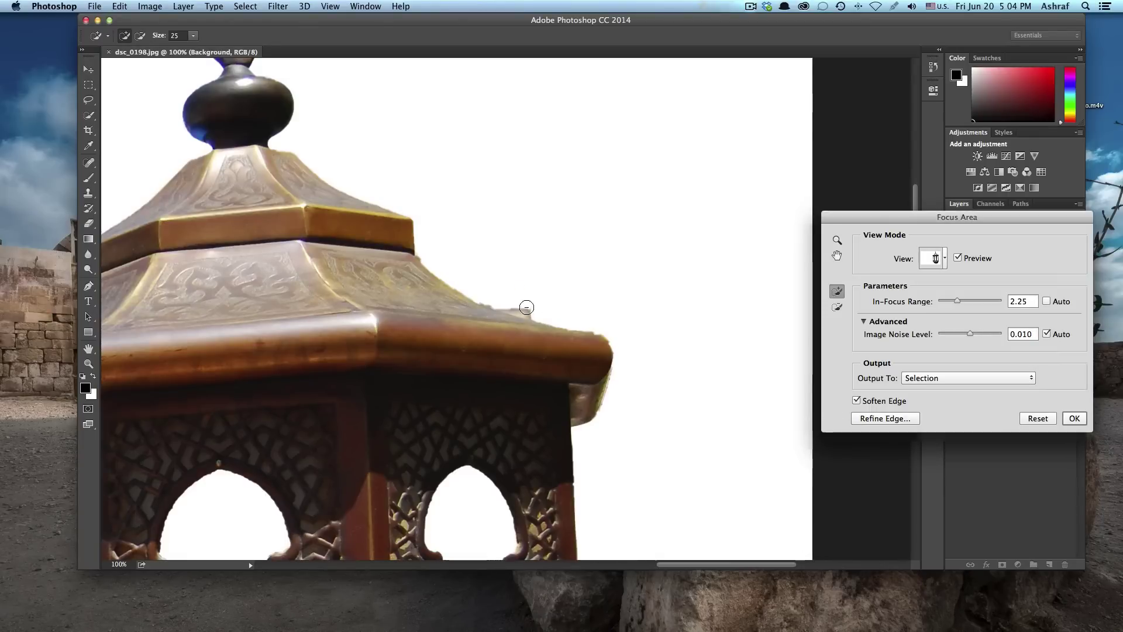
left_click(527, 307, "alt")
- Reduce the brush to 10 and subtract the blue sky inside the upper and lower chain rings
scroll(509, 303, "up", 5)
scroll(509, 303, "left", 7)
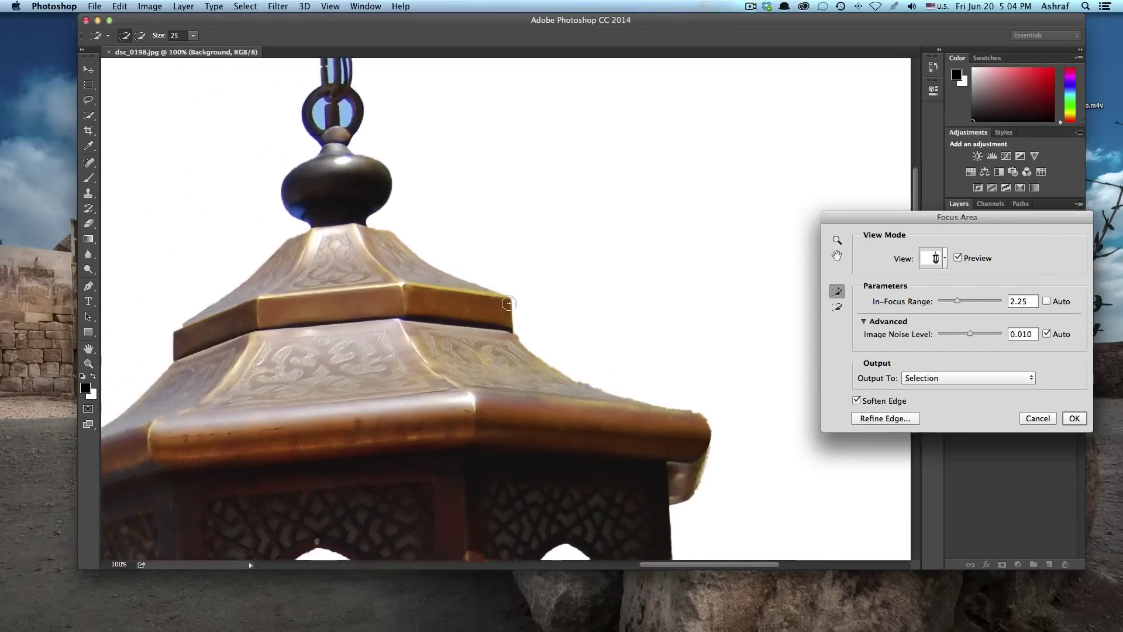
scroll(509, 303, "up", 5)
scroll(509, 303, "left", 2)
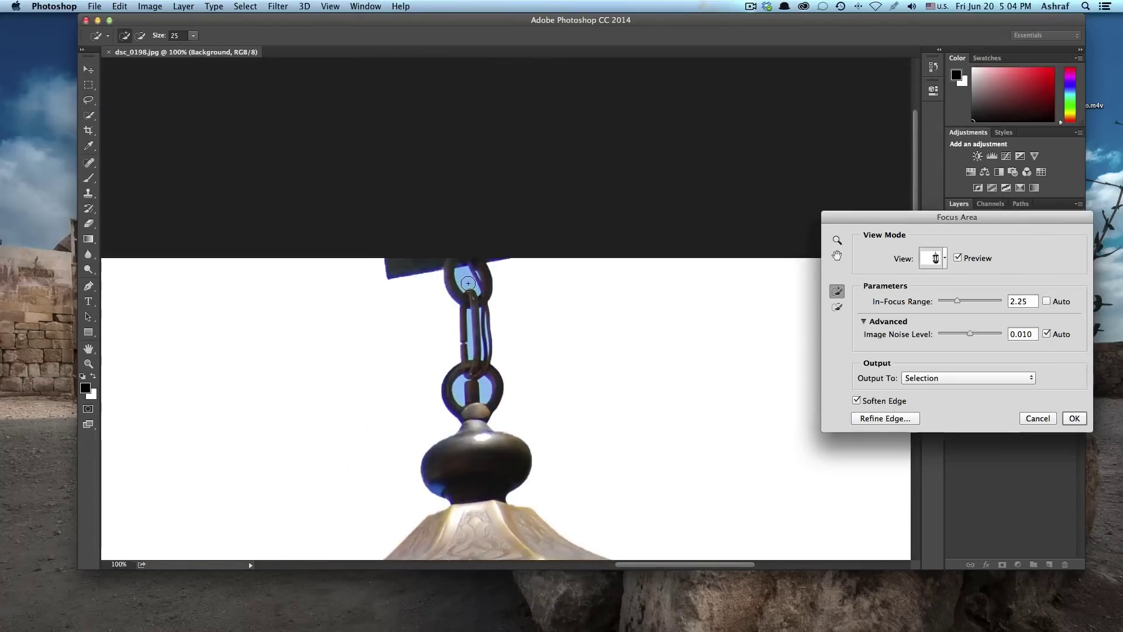
key("bracketleft")
key("alt")
left_click(465, 278, "alt")
left_click(459, 388, "alt")
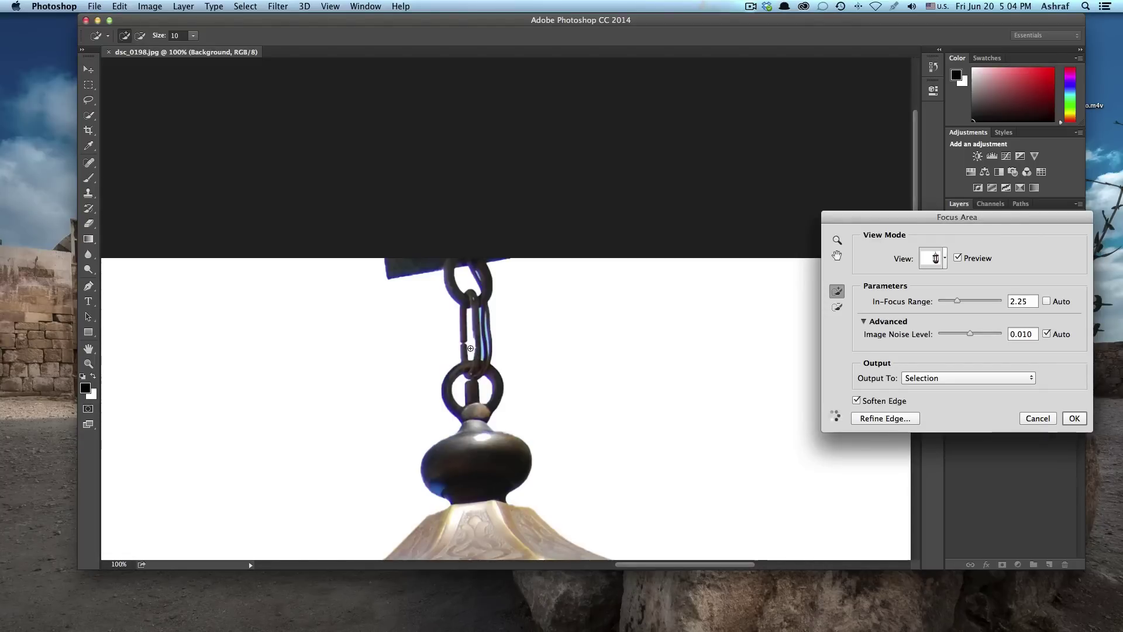
- Reduce the brush to 4 and subtract the remaining sky from the narrow gaps of the middle chain link
key("bracketleft")
key("bracketleft")
key("bracketleft")
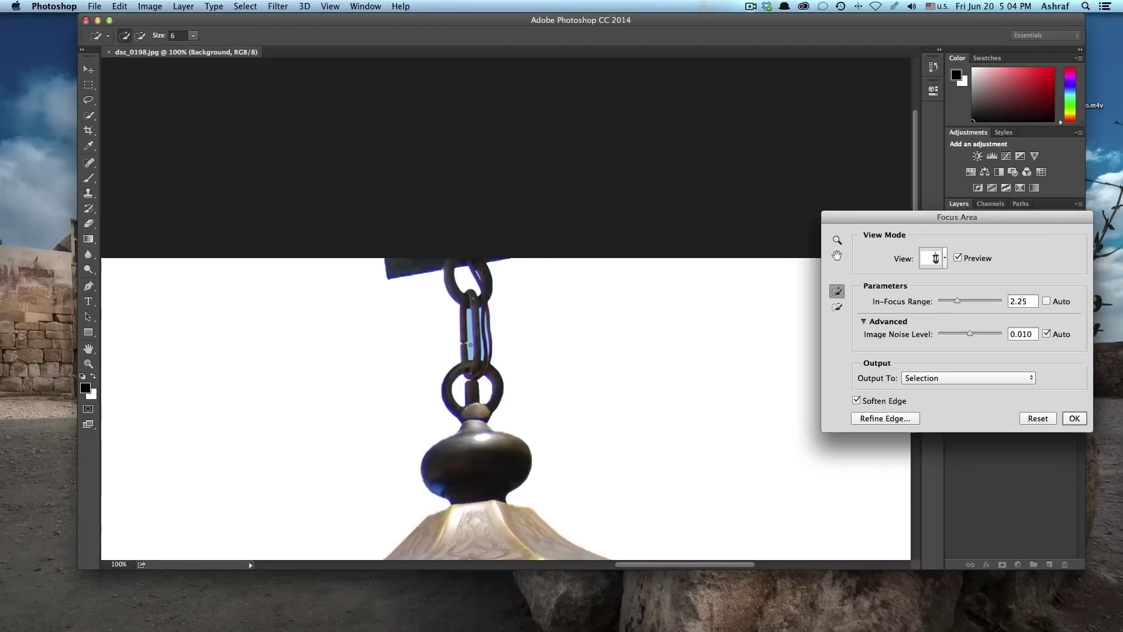
key("alt")
key("alt")
left_click(482, 350, "alt")
key("alt")
- Subtract the thin background line beside the lantern's left post using a brush of size 20
scroll(498, 373, "down", 15)
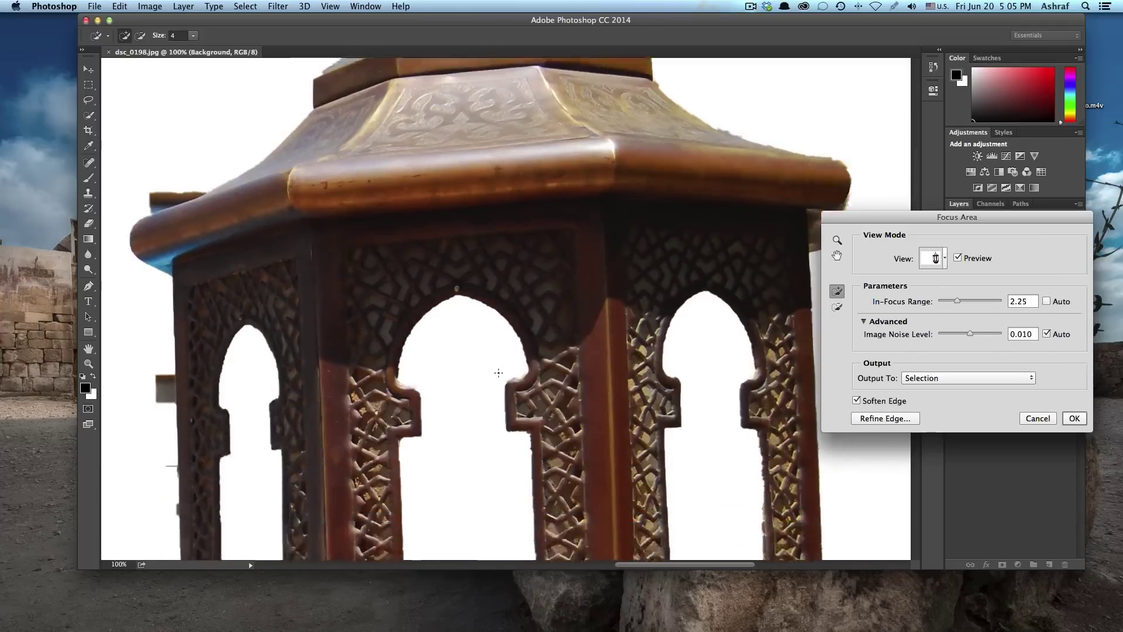
scroll(498, 373, "left", 10)
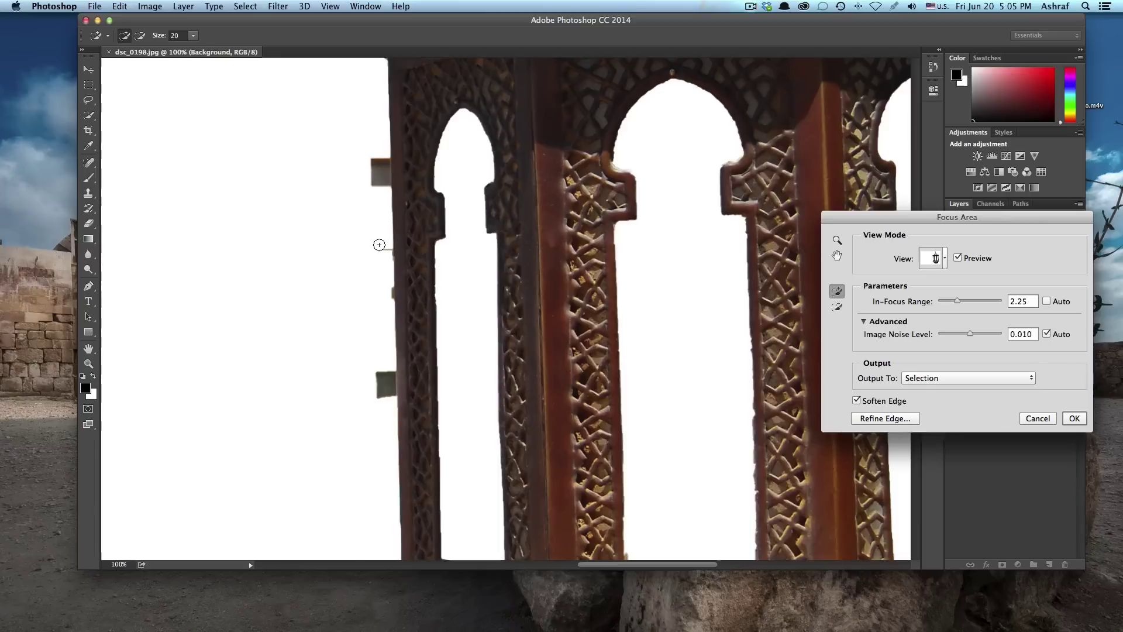
key("alt")
left_click(381, 250, "alt")
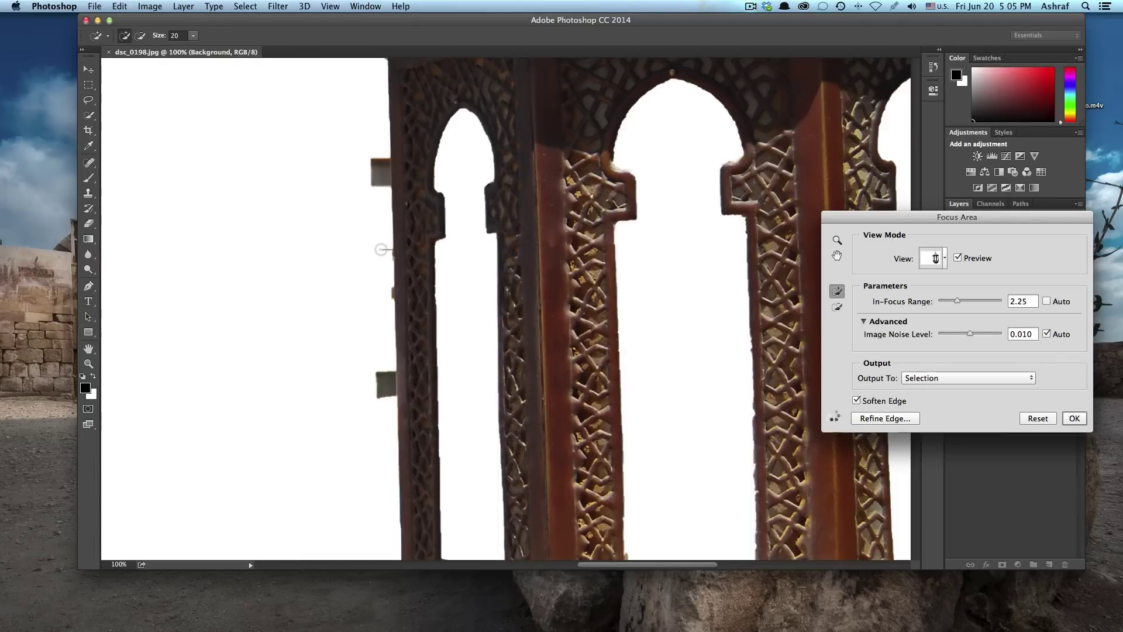
- Subtract the thin vertical line under the lantern's bowl, and use a brush of size 40 to subtract the stray water specks
scroll(381, 250, "down", 10)
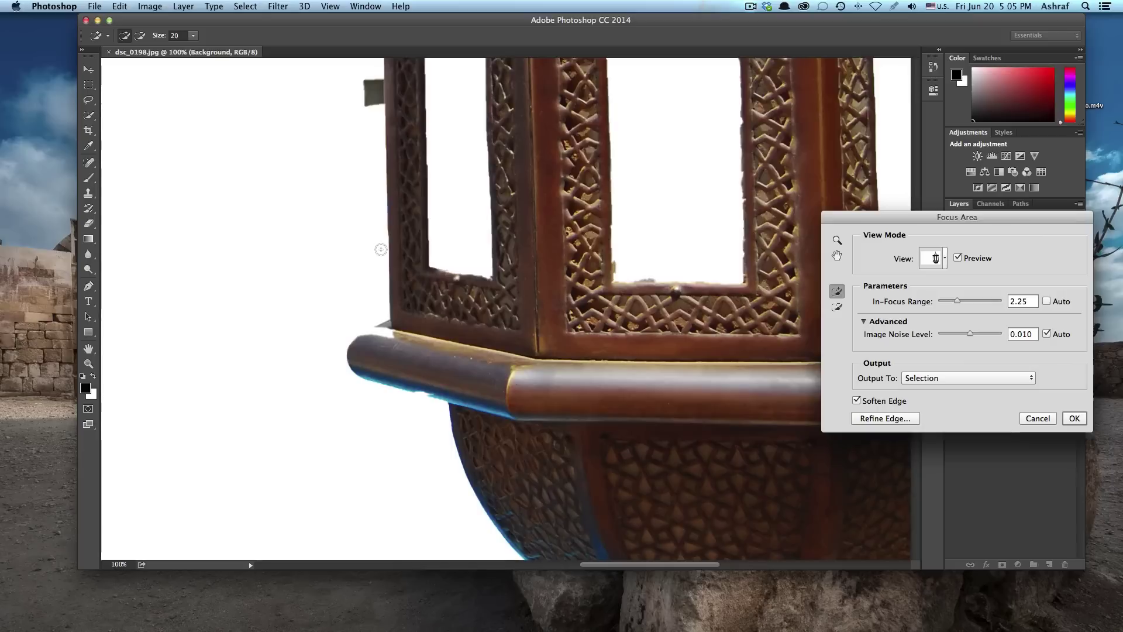
scroll(380, 249, "right", 5)
scroll(381, 250, "down", 2)
key("alt")
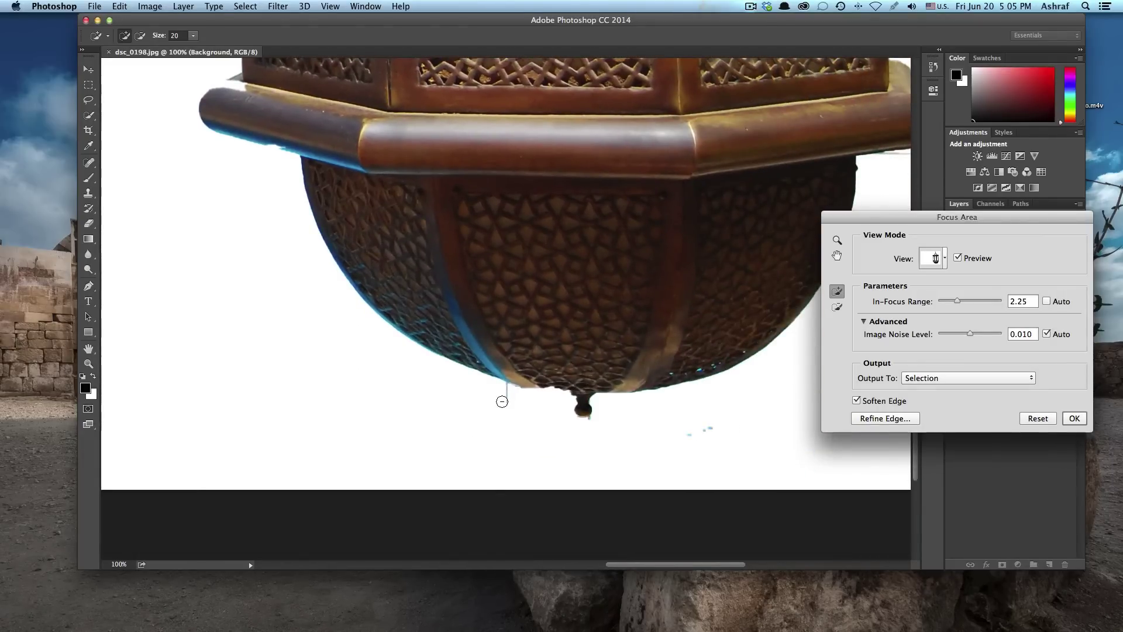
left_click(502, 403)
key("bracketright")
left_click_drag(692, 427, 686, 430)
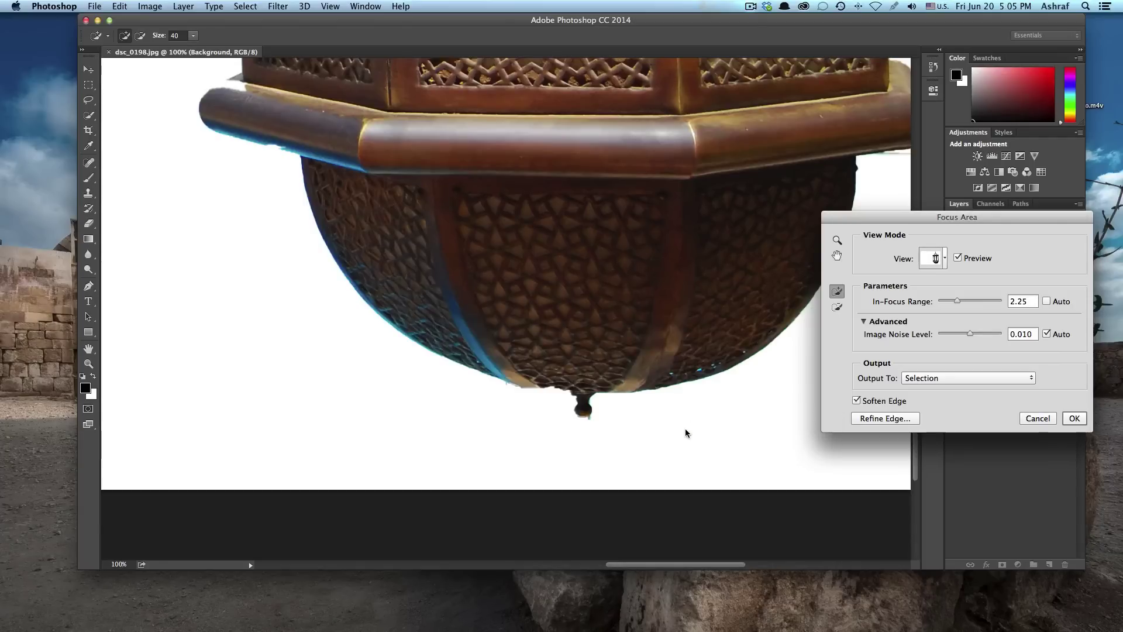
- Subtract the horizontal bar beside the lantern's right post and the dark speck at the photo's right edge from the selection
scroll(686, 429, "right", 1)
scroll(690, 410, "up", 5)
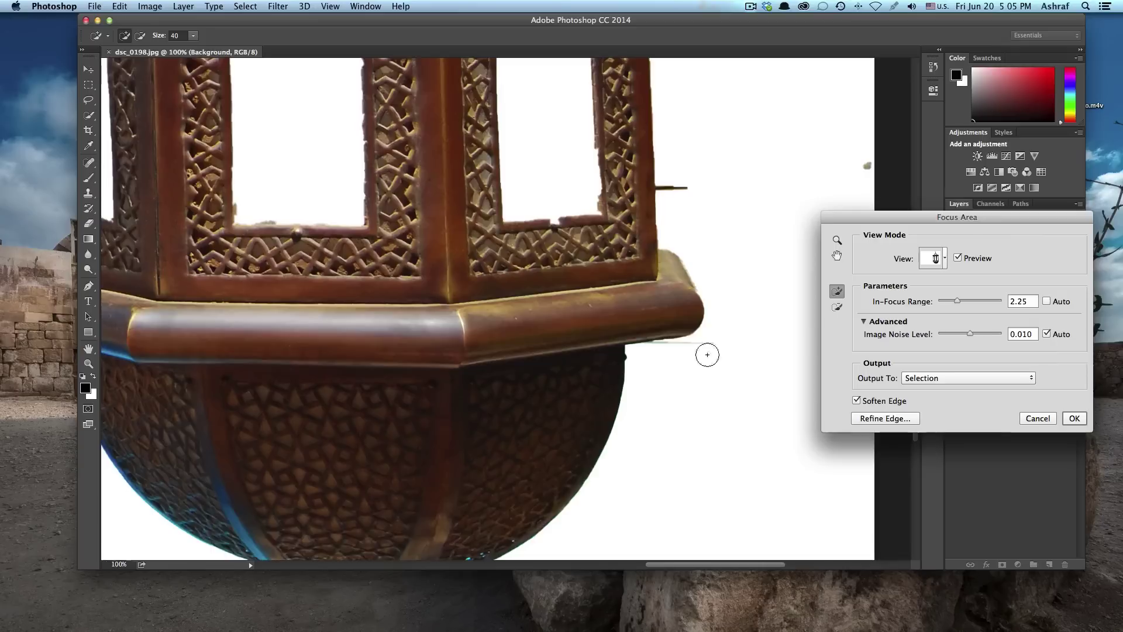
left_click(713, 342)
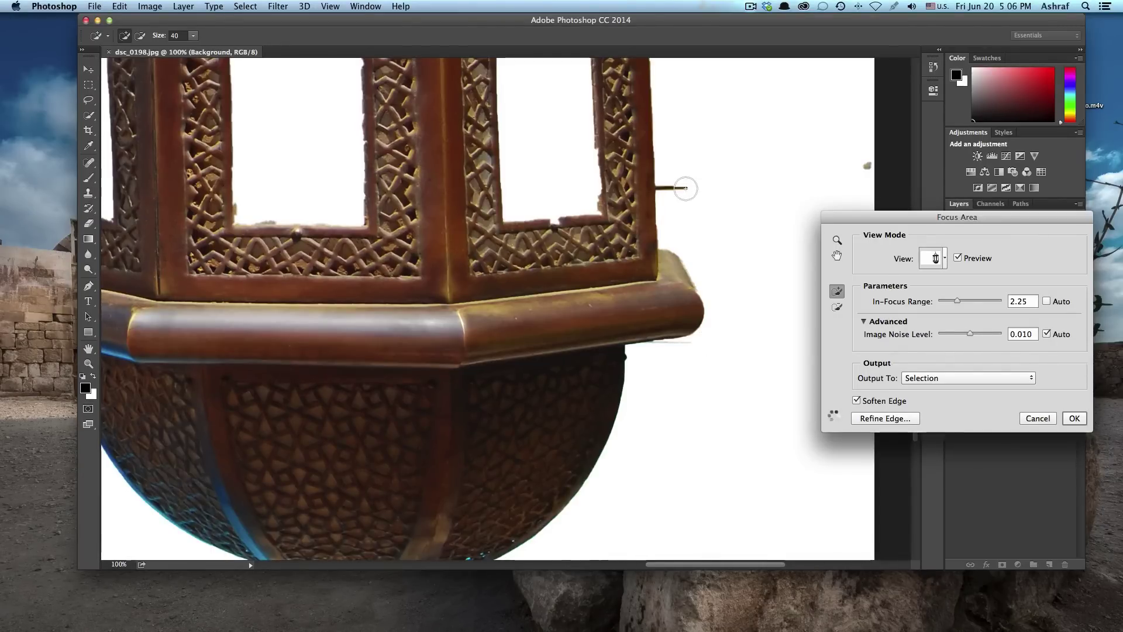
scroll(757, 188, "right", 5)
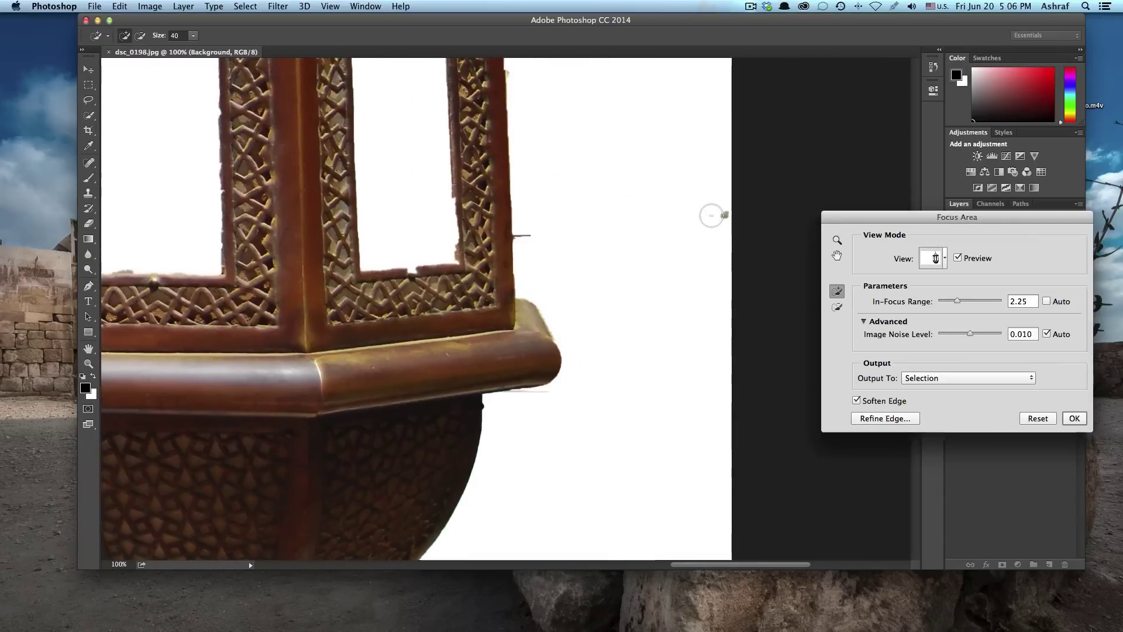
left_click(578, 233)
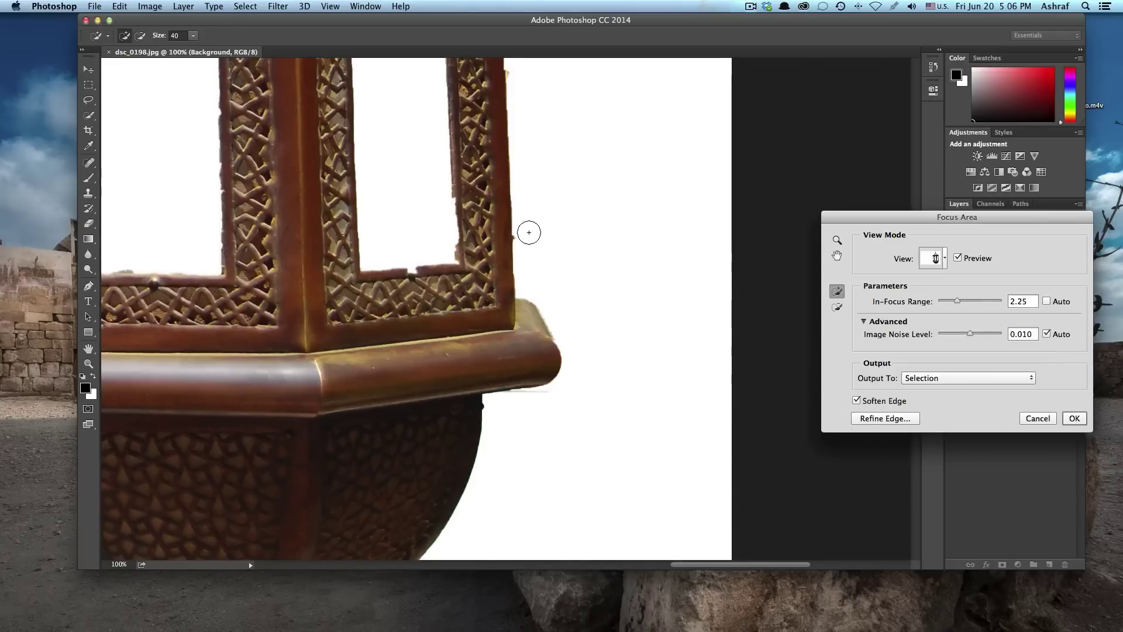
scroll(529, 233, "up", 10)
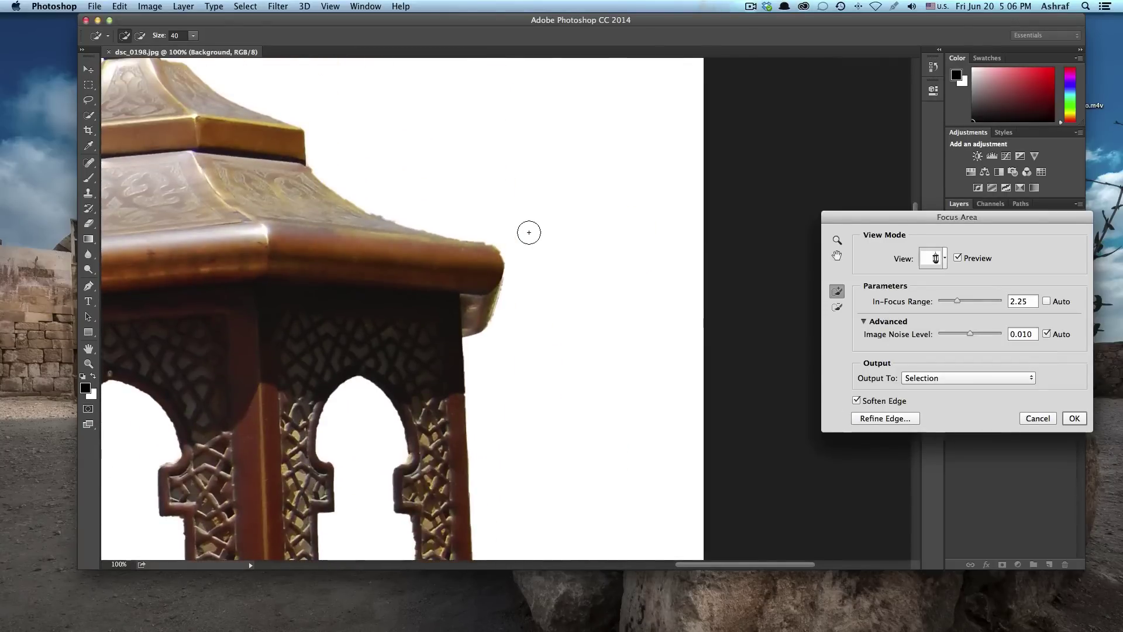
- Turn Soften Edge off and back on to compare its effect along the edge of the lantern's bowl
key("super+0")
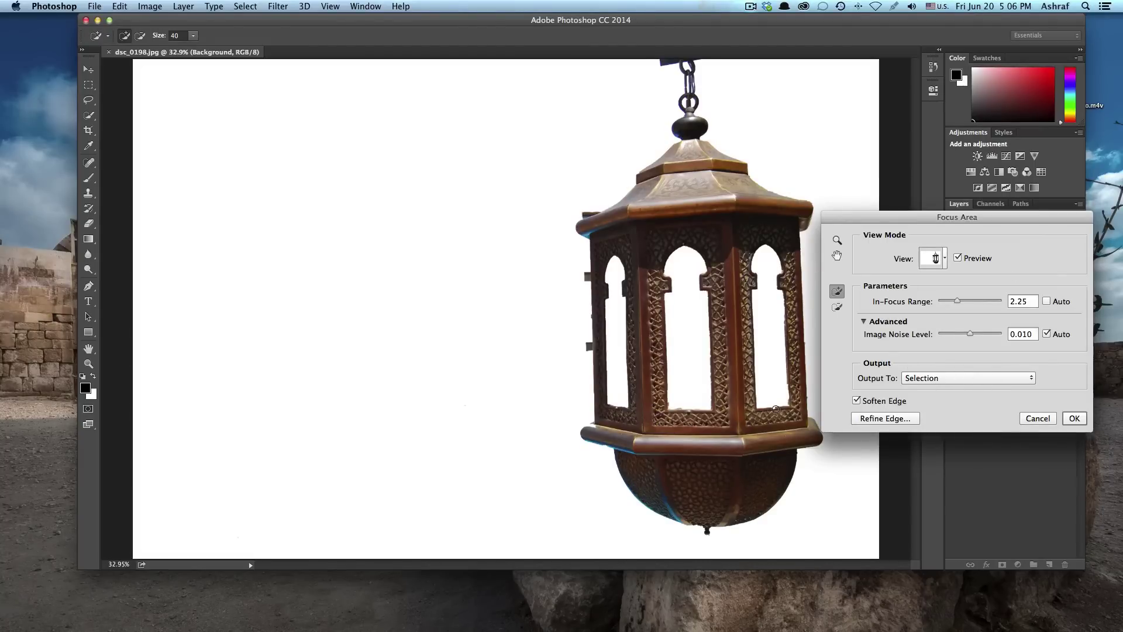
scroll(776, 409, "up", 3)
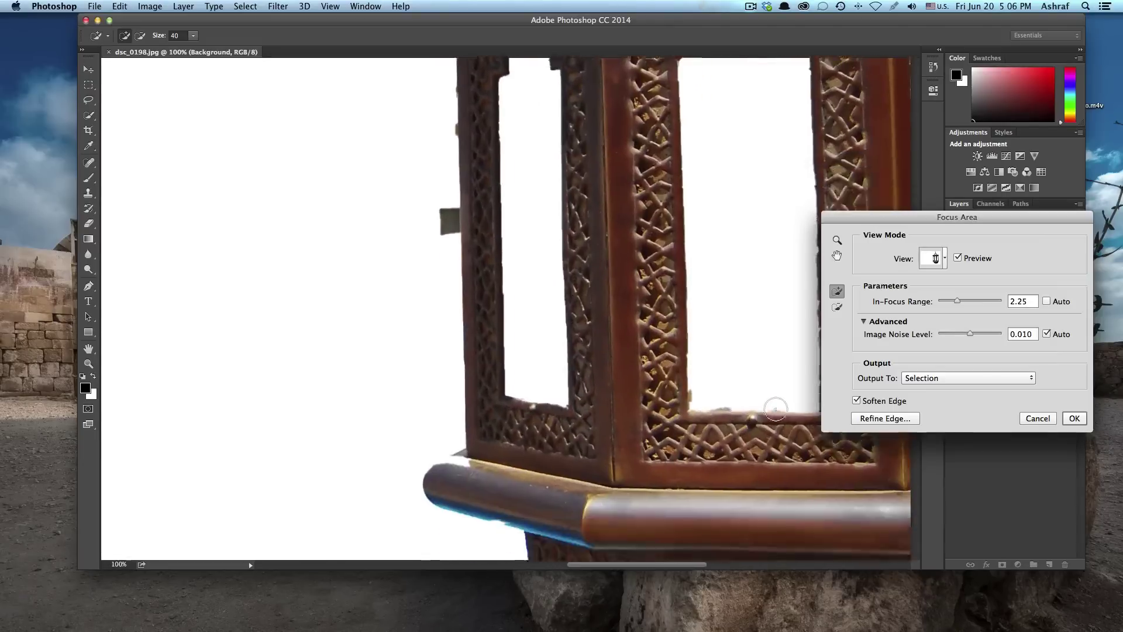
scroll(776, 409, "down", 10)
scroll(776, 408, "right", 5)
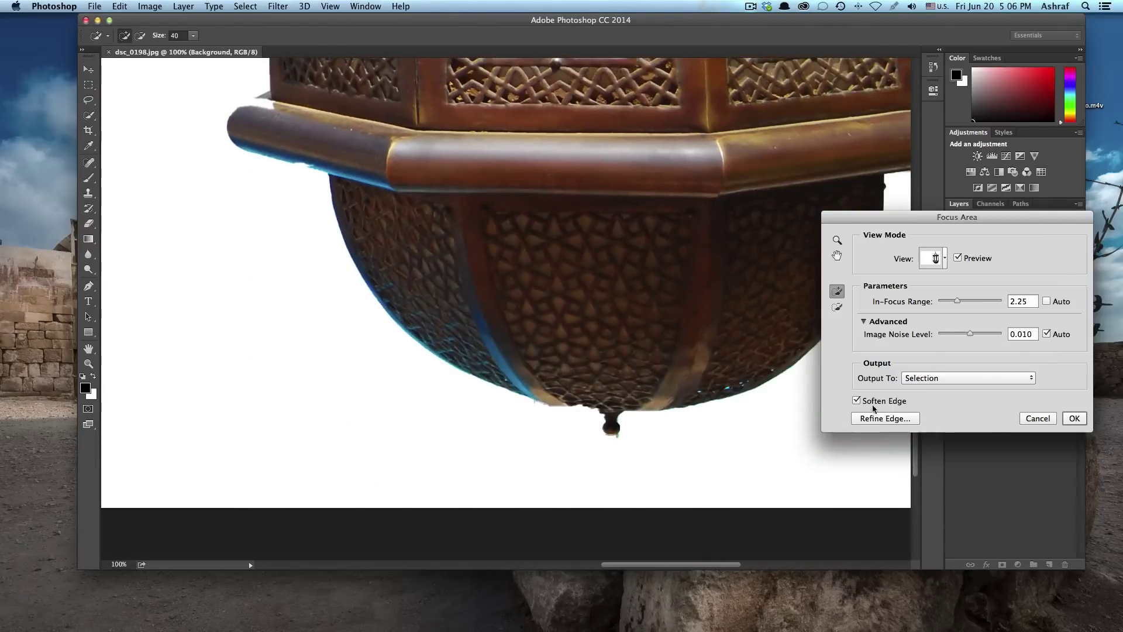
left_click(857, 400)
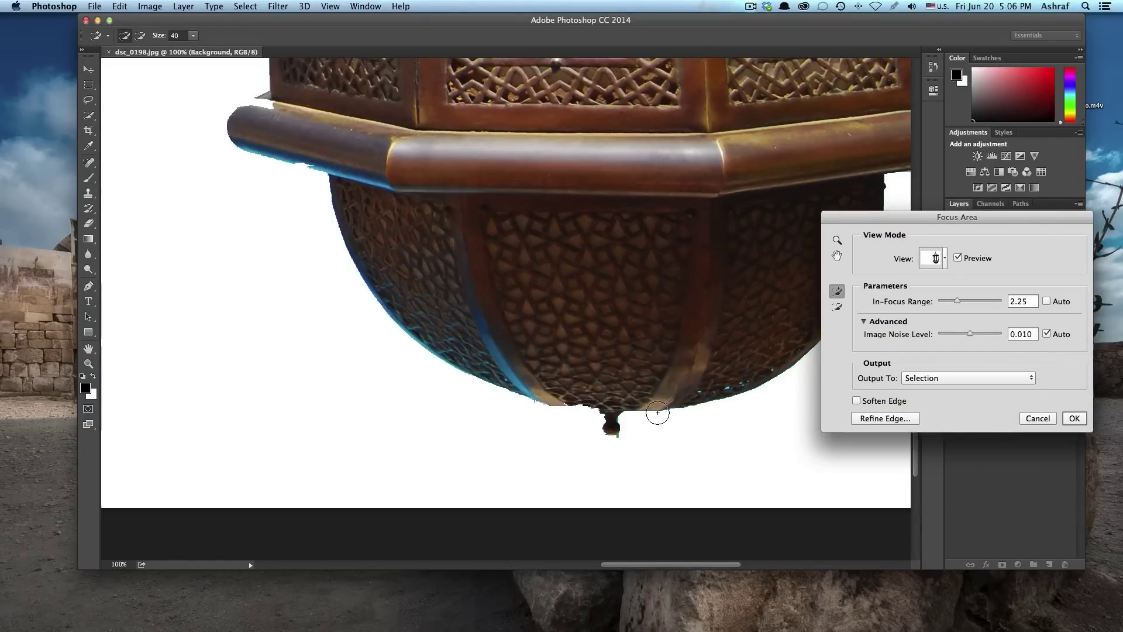
left_click(857, 401)
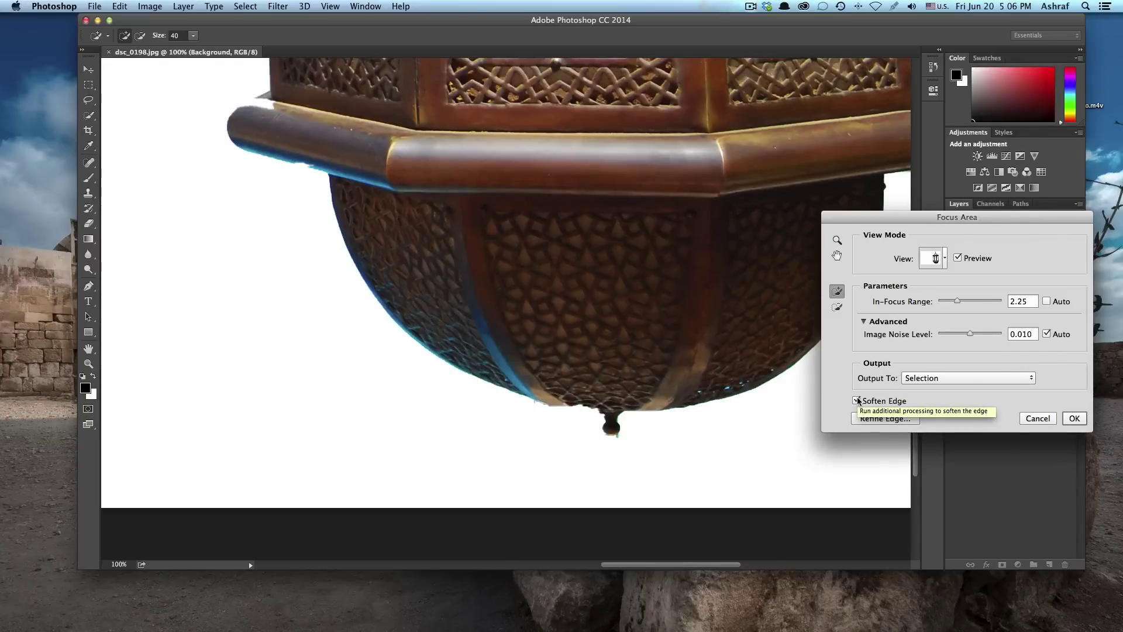
- Open Refine Edge for the focus selection, dismiss it without adjustments, and mask the Background layer with the lantern selection
key("super+0")
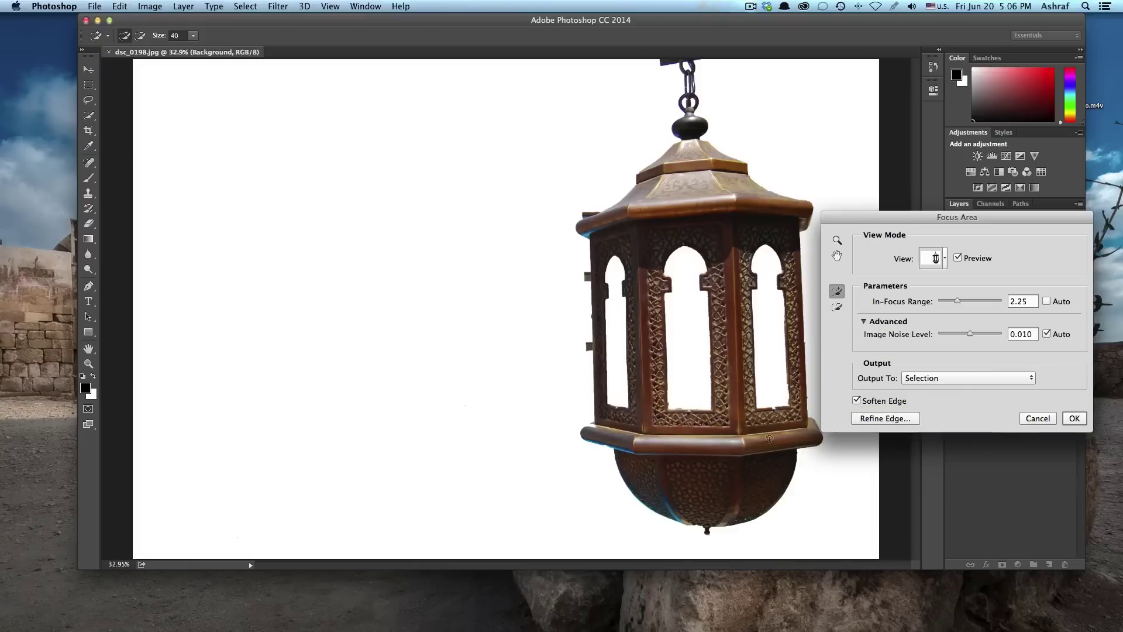
left_click(902, 418)
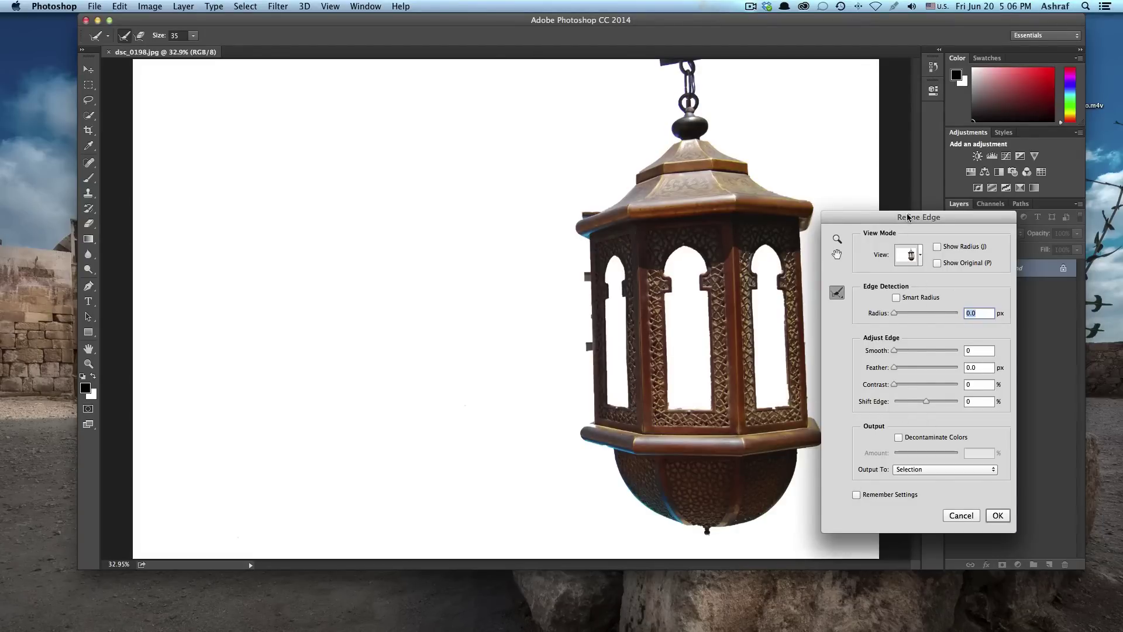
left_click(961, 516)
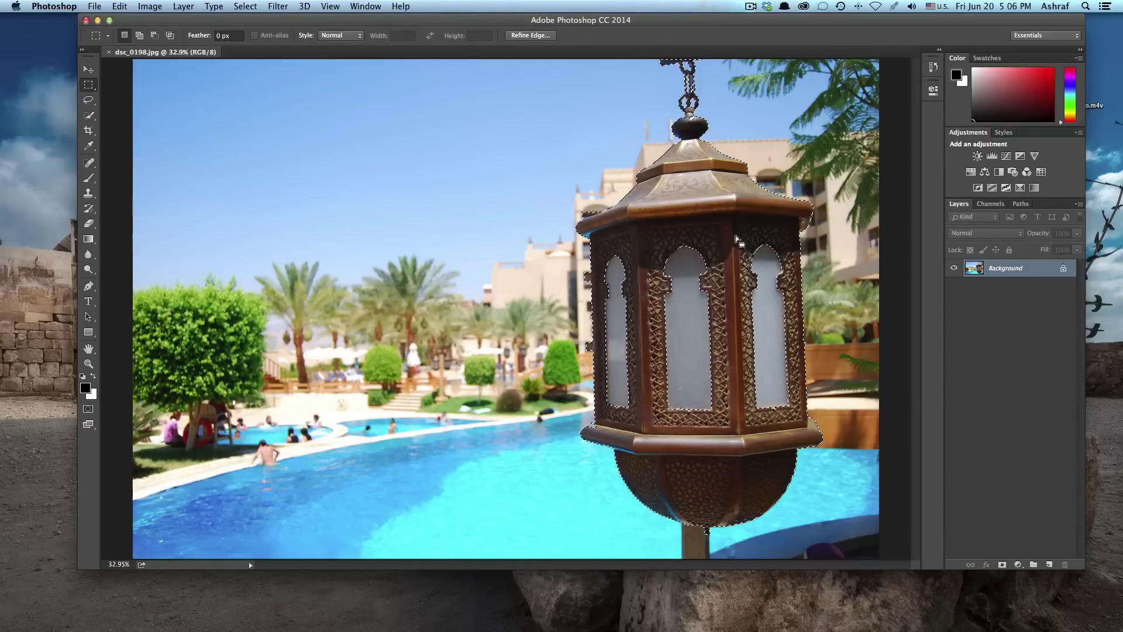
left_click(1003, 565)
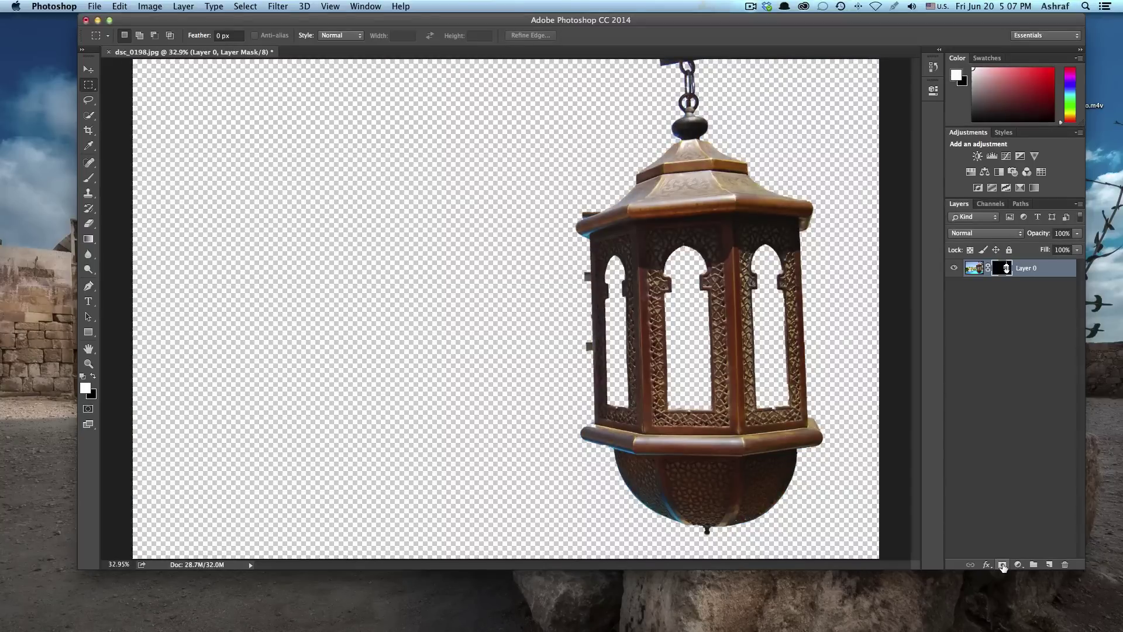